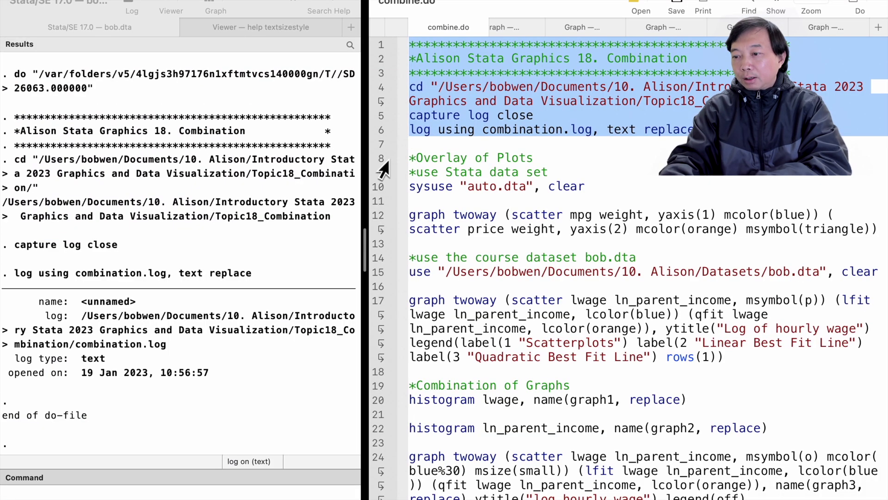
# Load Stata's auto.dta example dataset from the do-file.
pyautogui.click(382, 160)
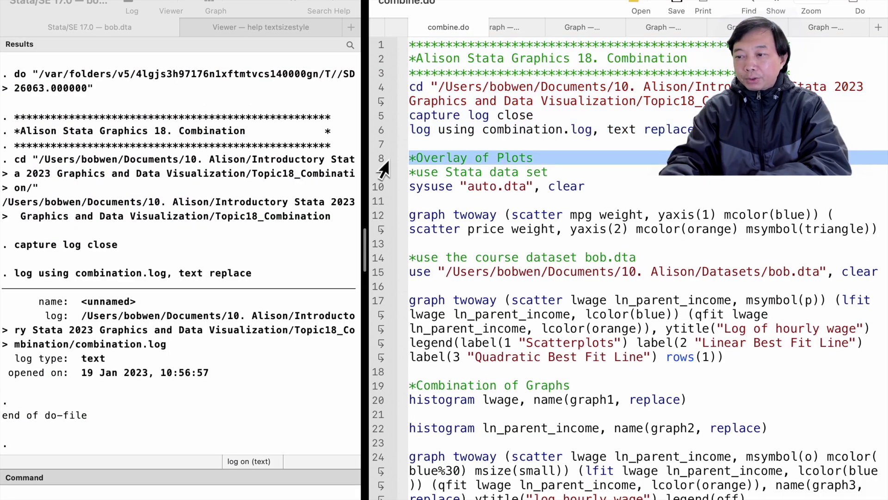
pyautogui.click(380, 172)
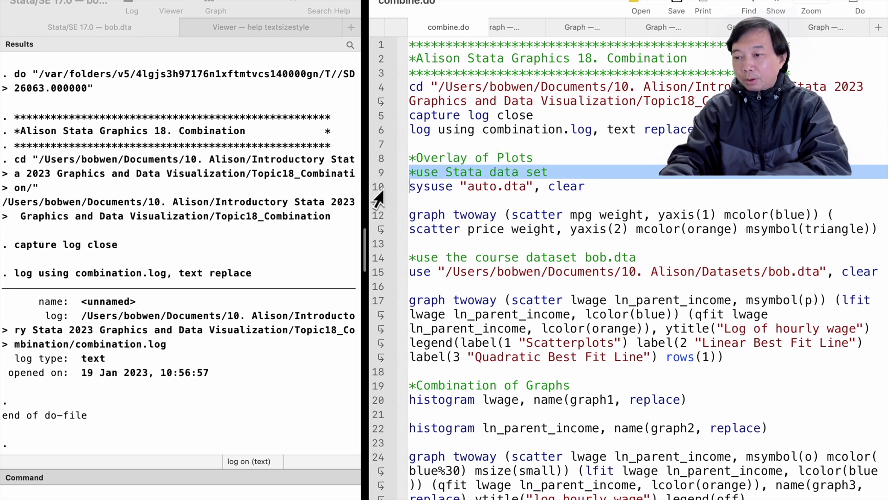
pyautogui.click(375, 190)
pyautogui.press('super+shift+d')
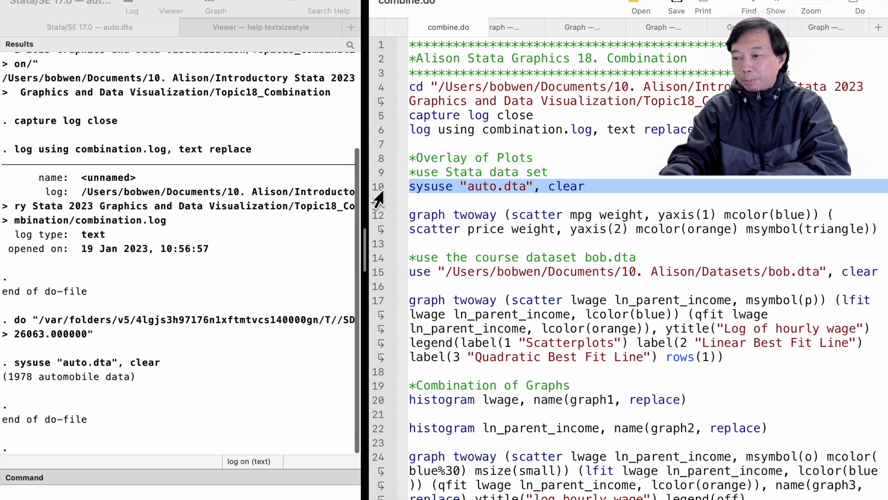
# Plot mpg and price against weight as overlaid scatters on two y-axes.
pyautogui.click(379, 224)
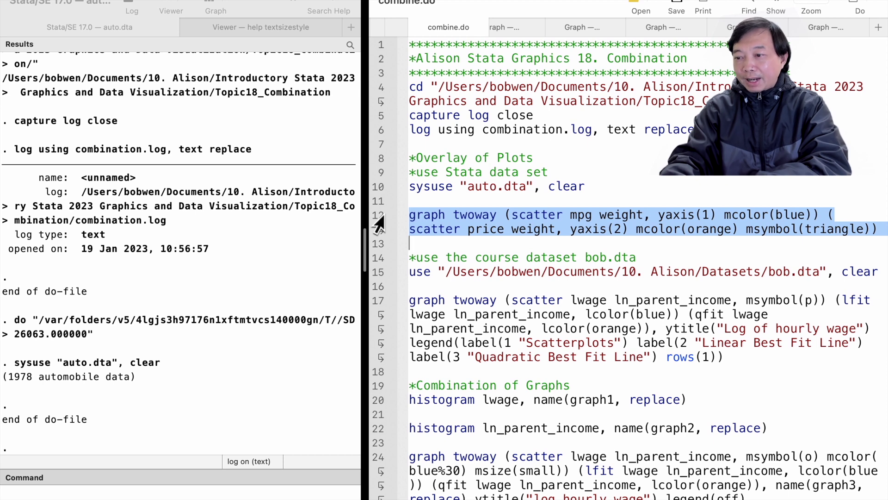
pyautogui.press('super+shift+d')
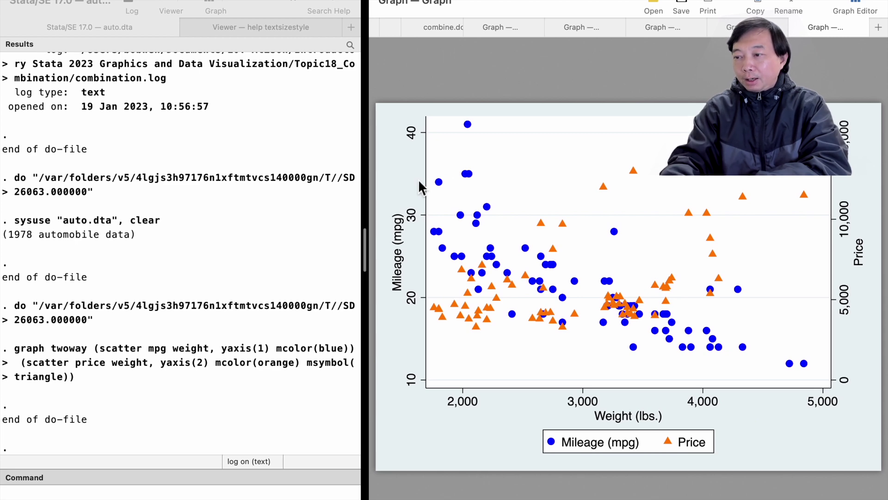
pyautogui.press('super+9')
pyautogui.click(378, 259)
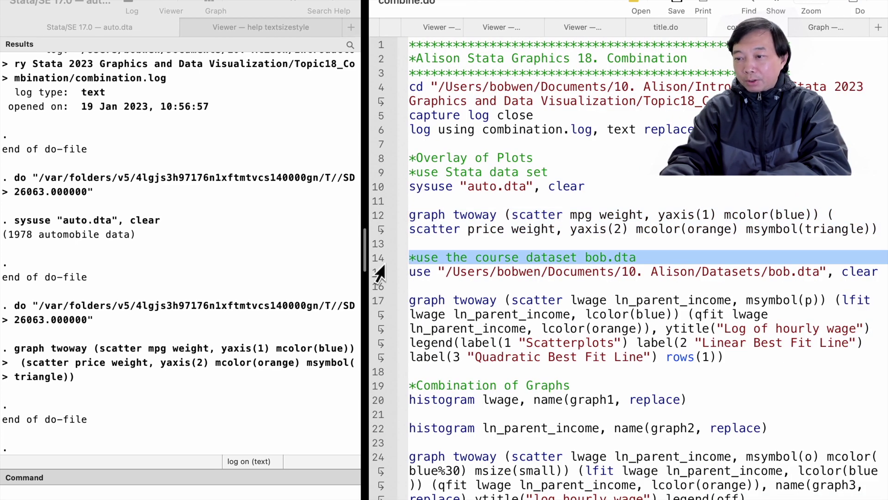
# Load bob.dta and plot lwage against ln_parent_income with linear and quadratic fit lines.
pyautogui.click(375, 272)
pyautogui.press('super+shift+d')
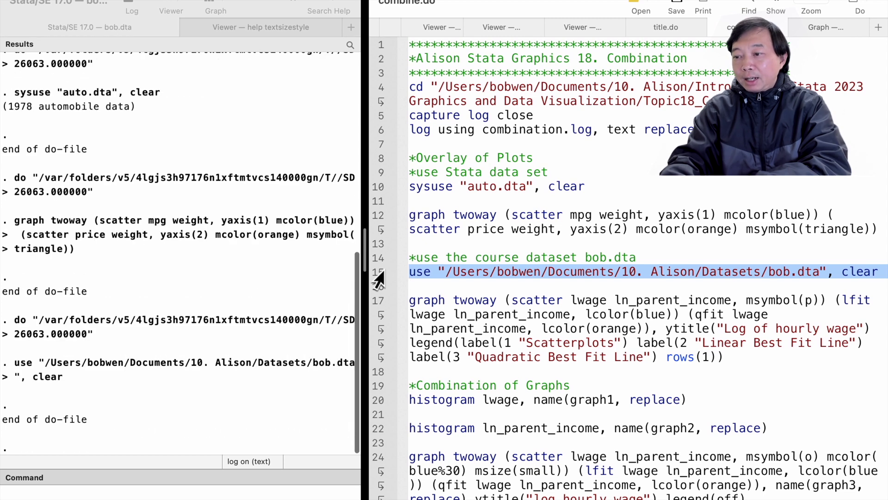
pyautogui.click(380, 307)
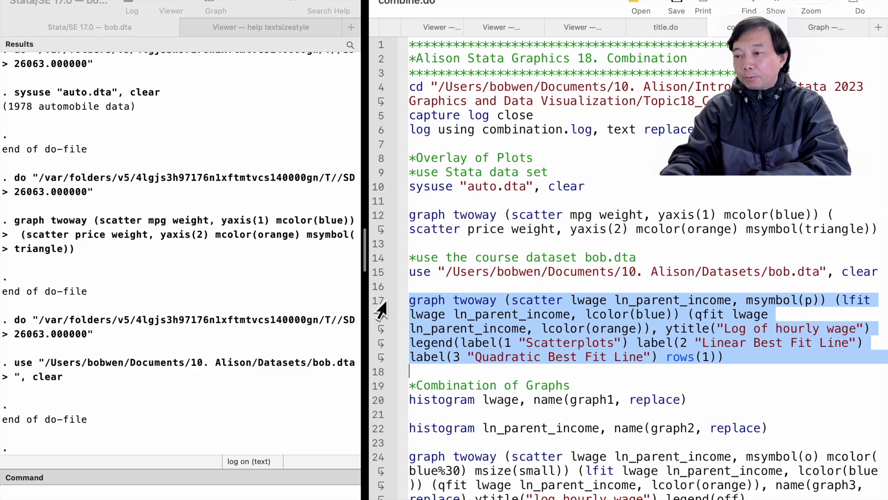
pyautogui.press('super+shift+d')
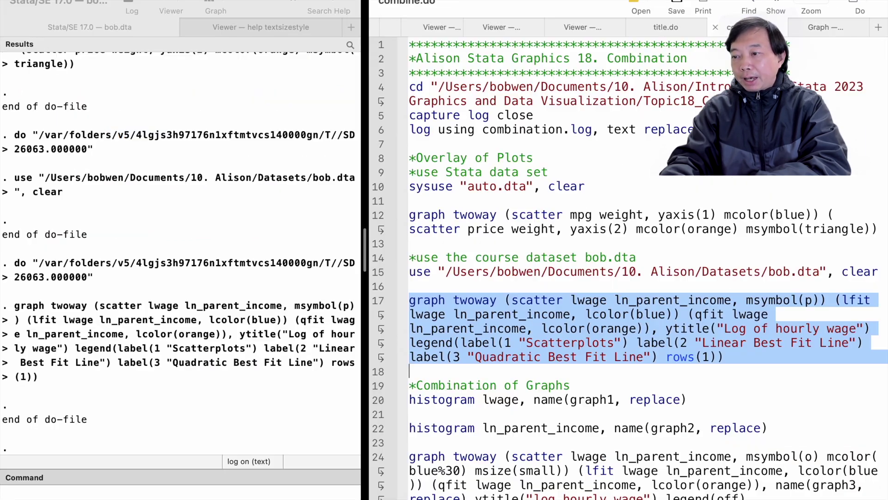
pyautogui.click(376, 389)
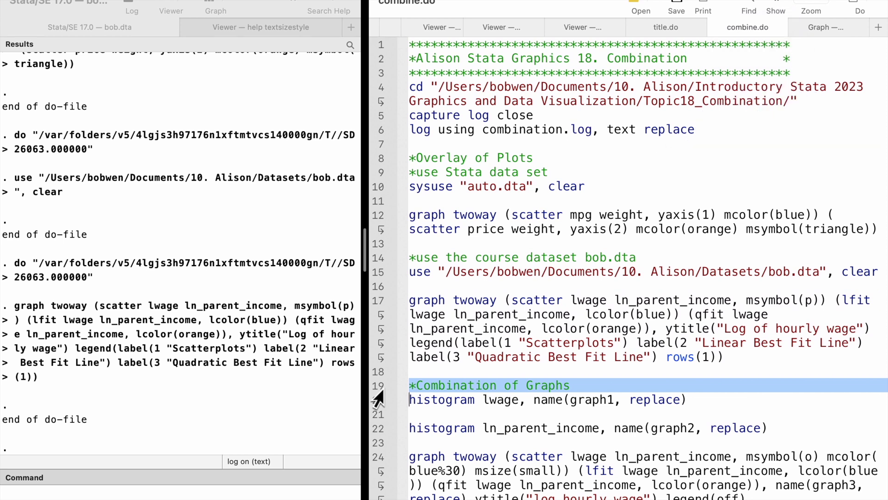
# Draw histograms of lwage and ln_parent_income, named graph1 and graph2.
pyautogui.click(376, 401)
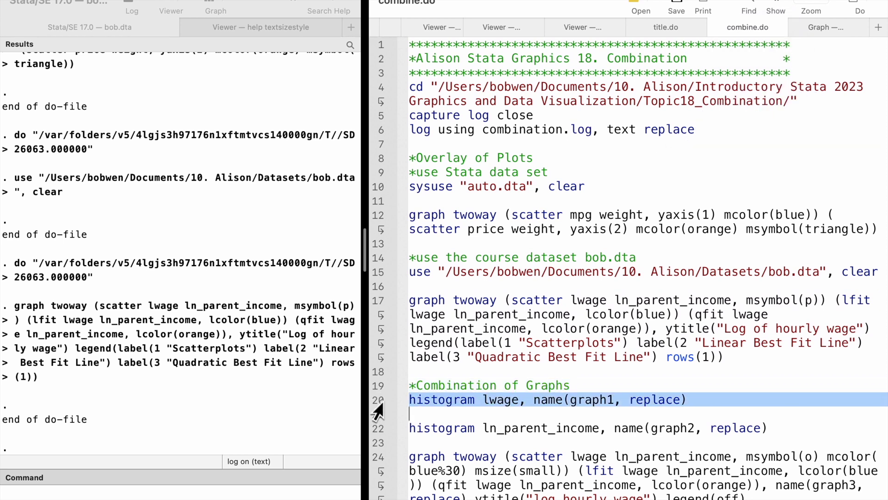
pyautogui.press('super+shift+d')
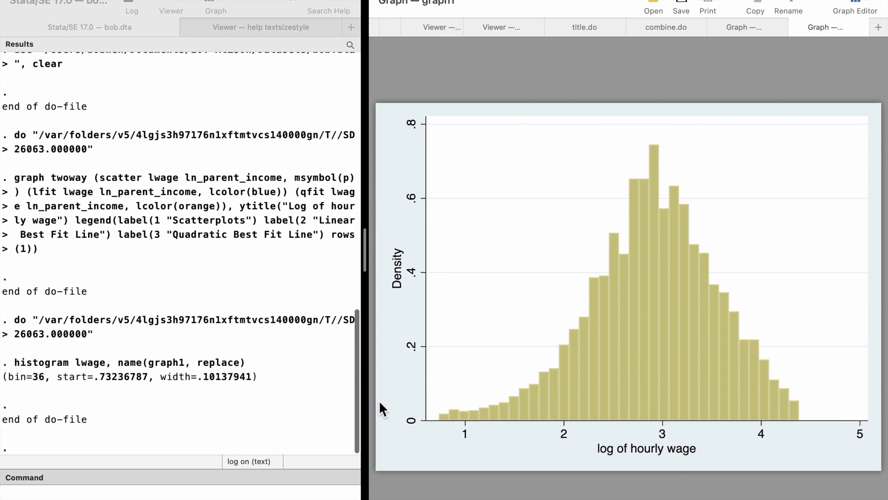
pyautogui.click(662, 29)
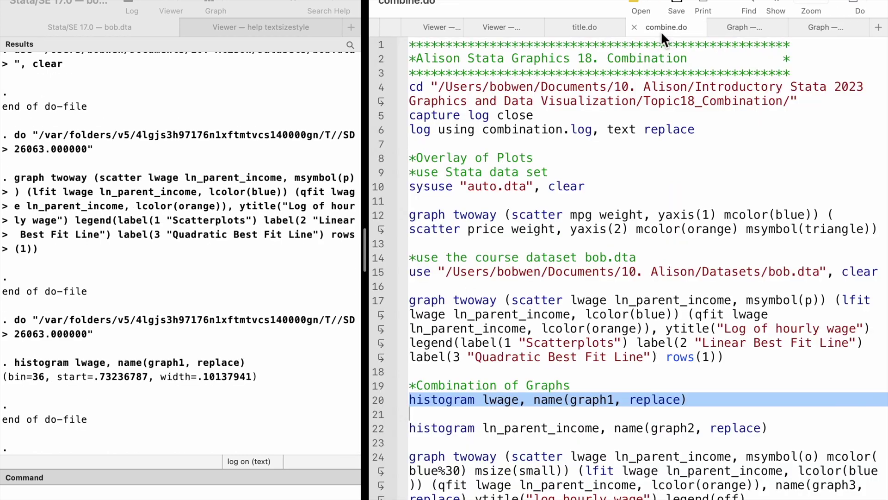
pyautogui.click(377, 429)
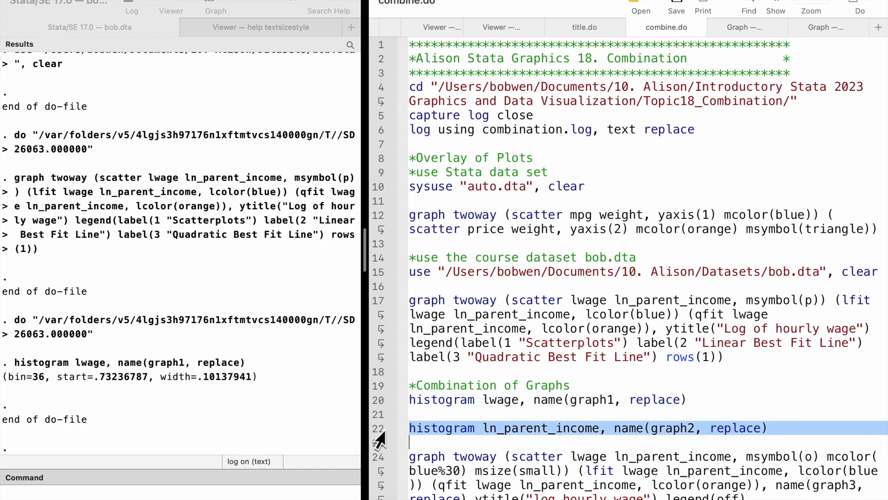
pyautogui.press('super+shift+d')
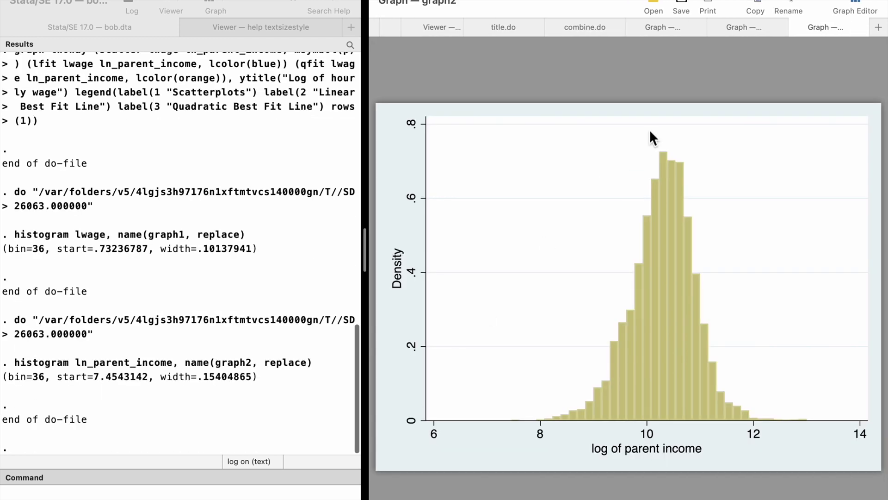
pyautogui.click(585, 29)
# Draw graph3 (lwage scatter with linear and quadratic fits) and graph4 (lowess, lpoly, mband, mspline curves).
pyautogui.scroll(-2, 422, 428)
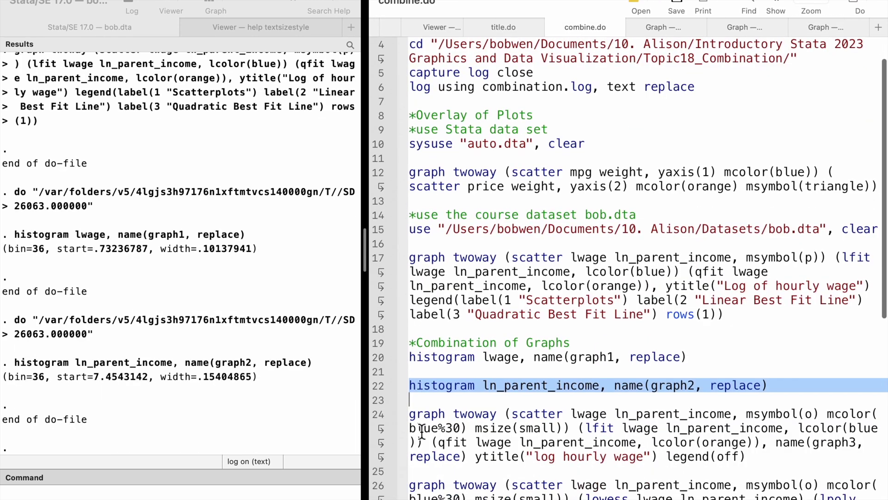
pyautogui.scroll(-5, 422, 430)
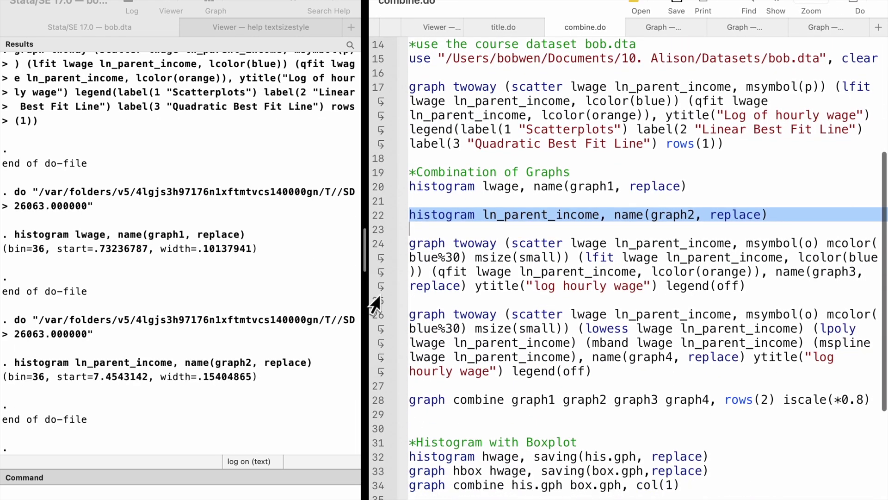
pyautogui.click(380, 244)
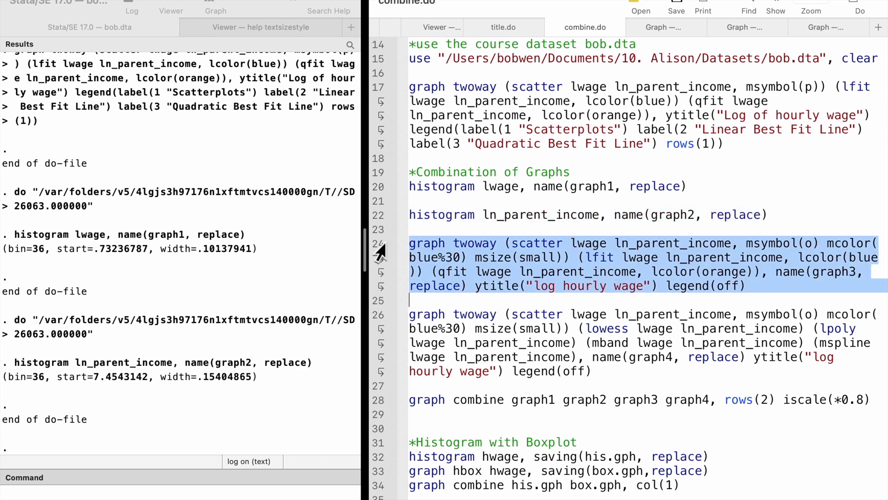
pyautogui.press('super+shift+d')
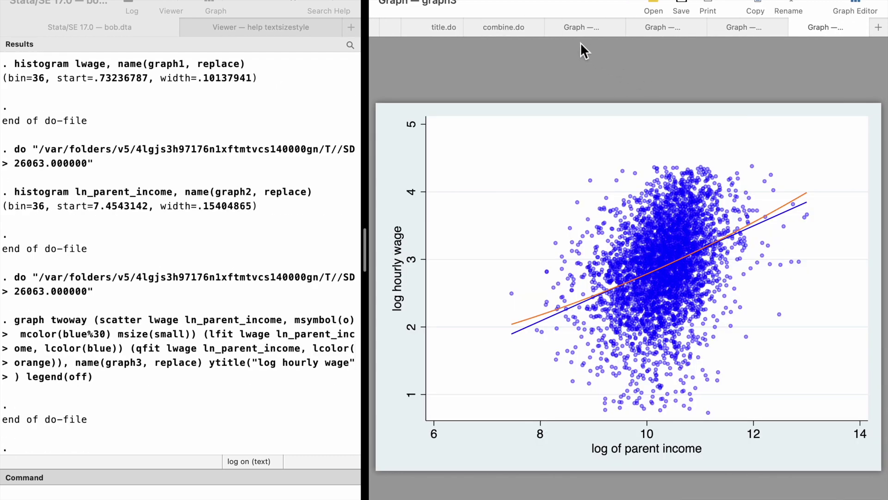
pyautogui.click(509, 27)
pyautogui.click(376, 327)
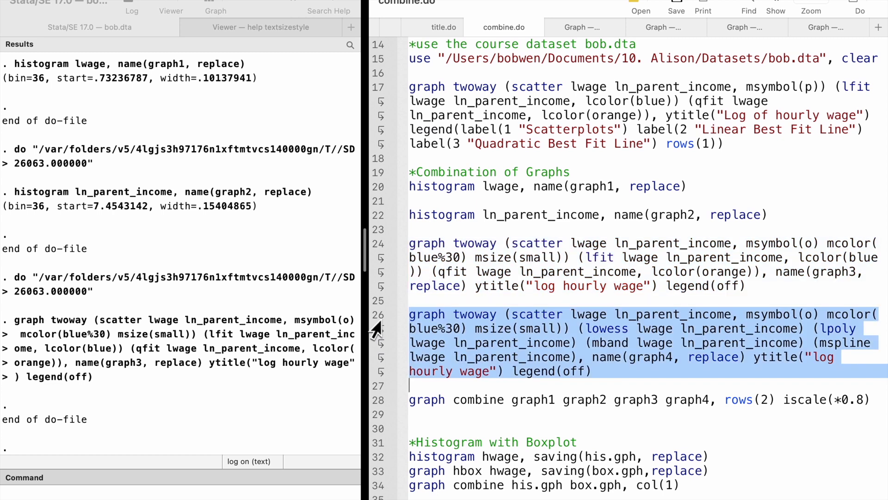
pyautogui.press('super+shift+d')
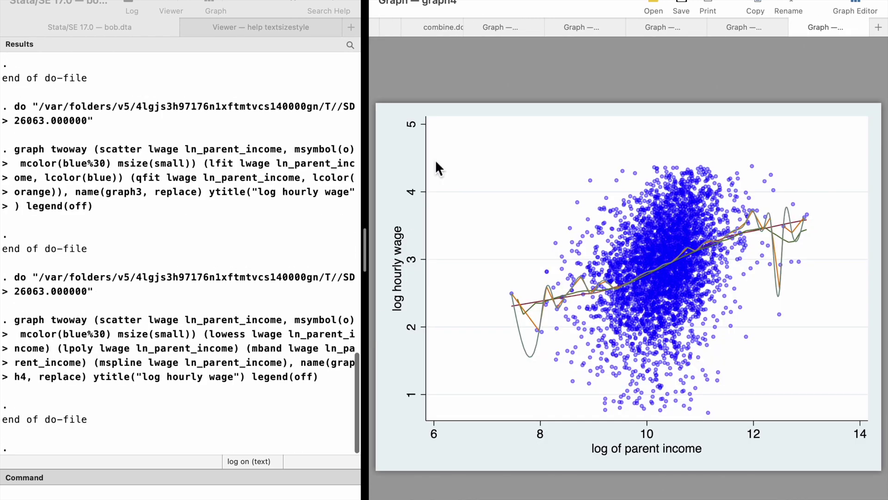
pyautogui.click(439, 26)
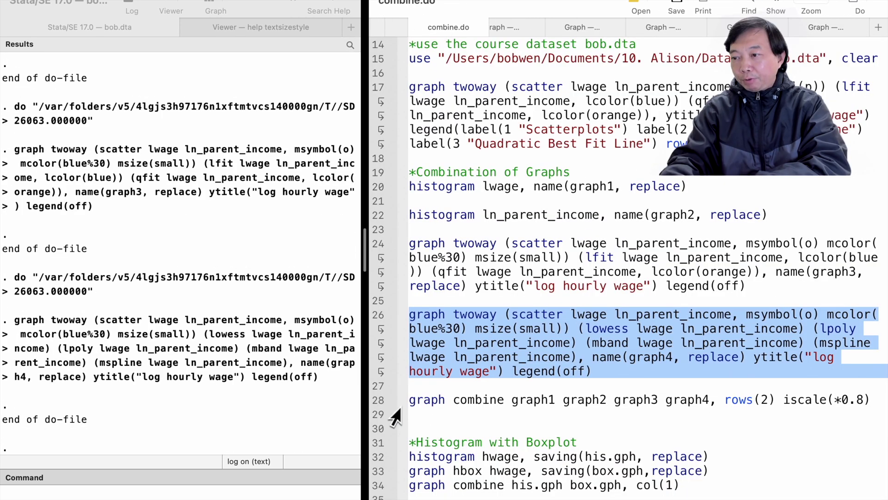
# Combine graph1 through graph4 into a two-row panel with iscale(*0.8).
pyautogui.click(377, 400)
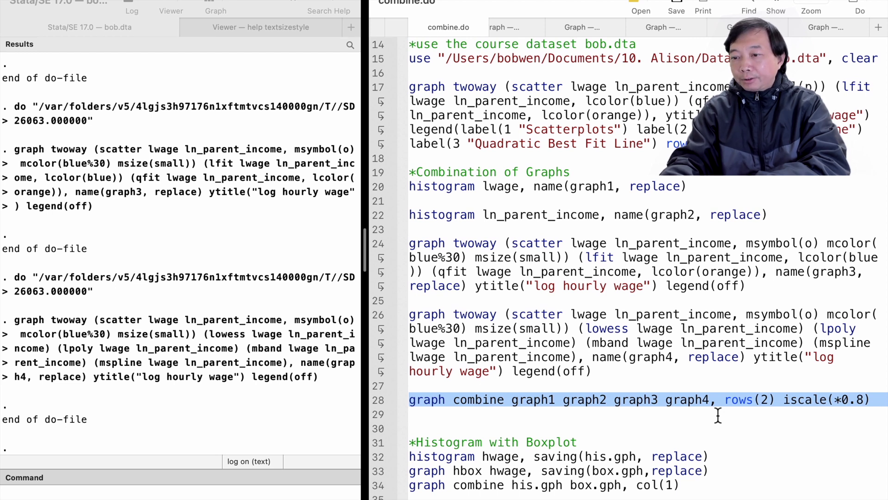
pyautogui.press('super+shift+d')
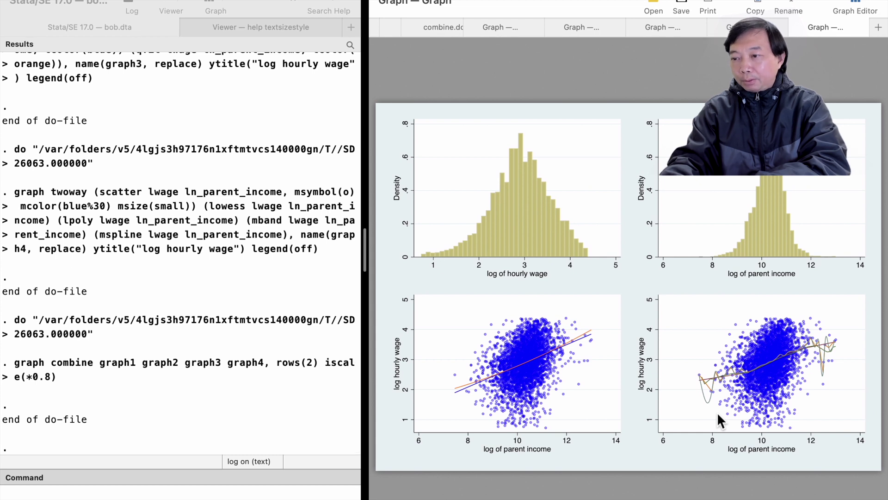
pyautogui.click(437, 25)
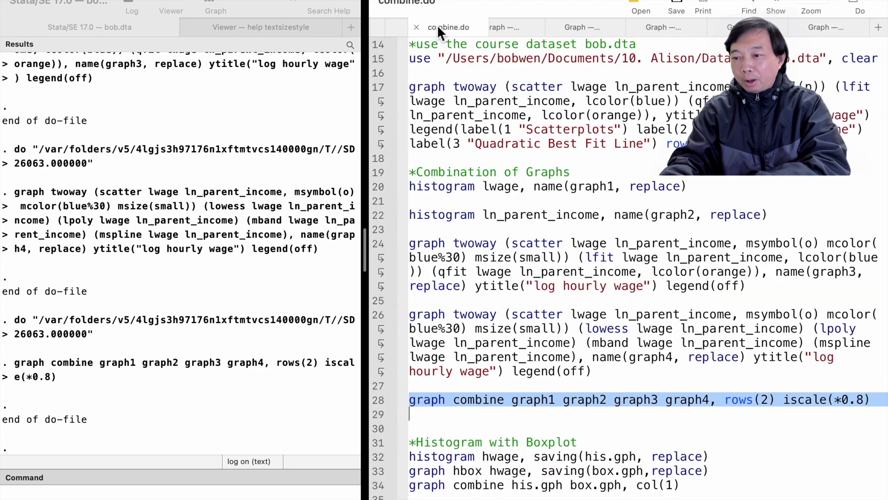
# Draw the hourly wage (hwage) histogram and save it as his.gph.
pyautogui.click(382, 445)
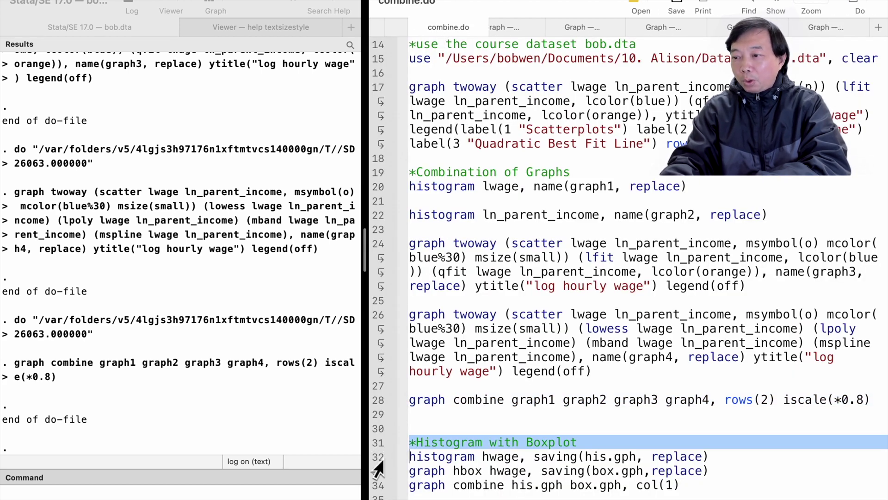
pyautogui.click(377, 457)
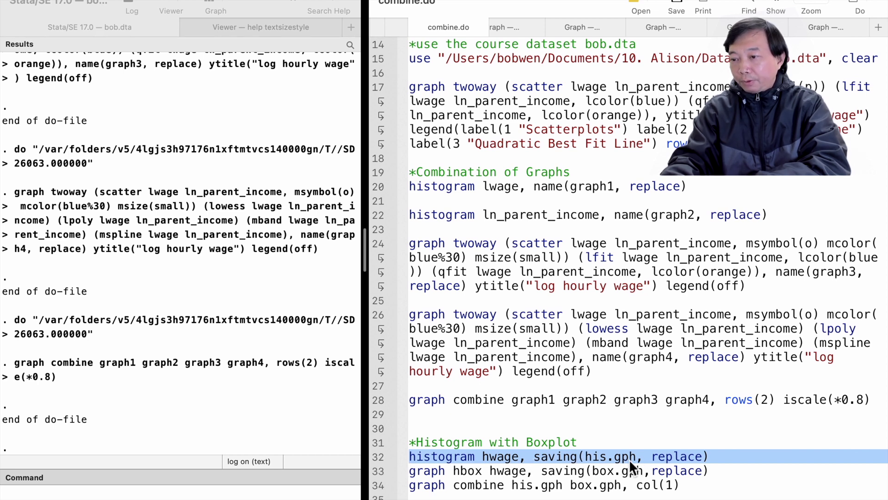
pyautogui.press('super+shift+d')
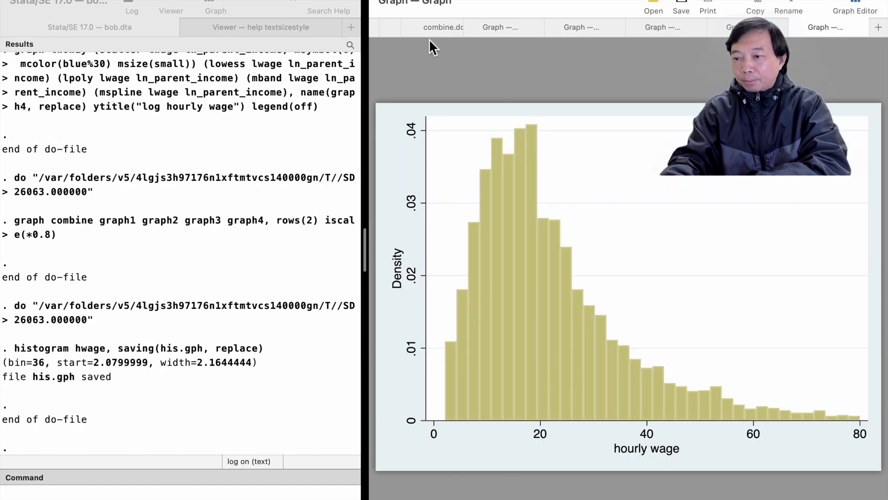
pyautogui.click(438, 29)
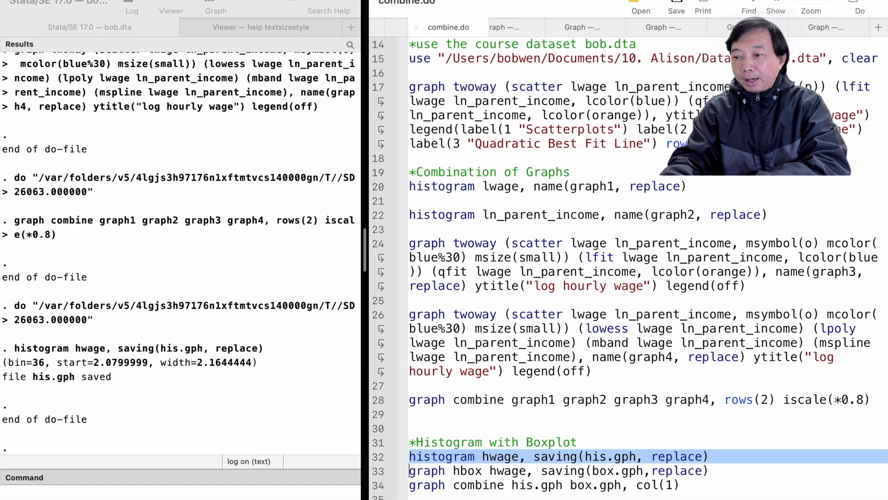
# Save the hwage horizontal box plot as box.gph and stack both graphs with col(1).
pyautogui.click(379, 475)
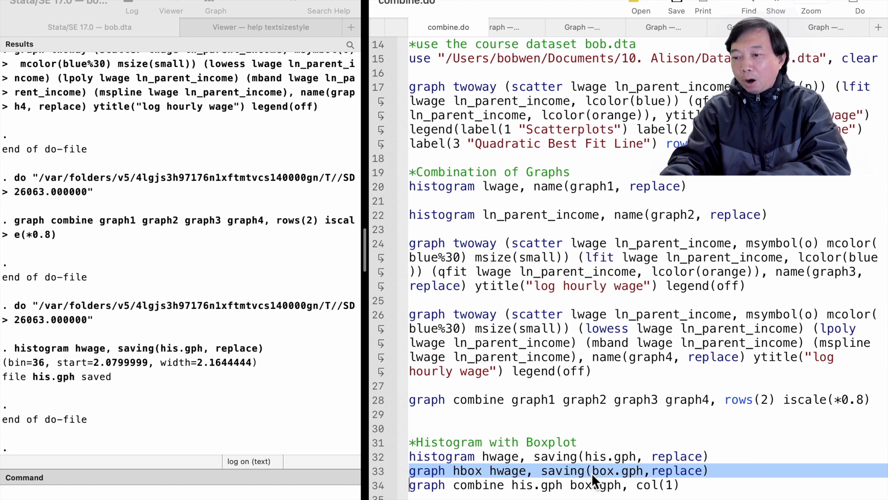
pyautogui.press('super+shift+d')
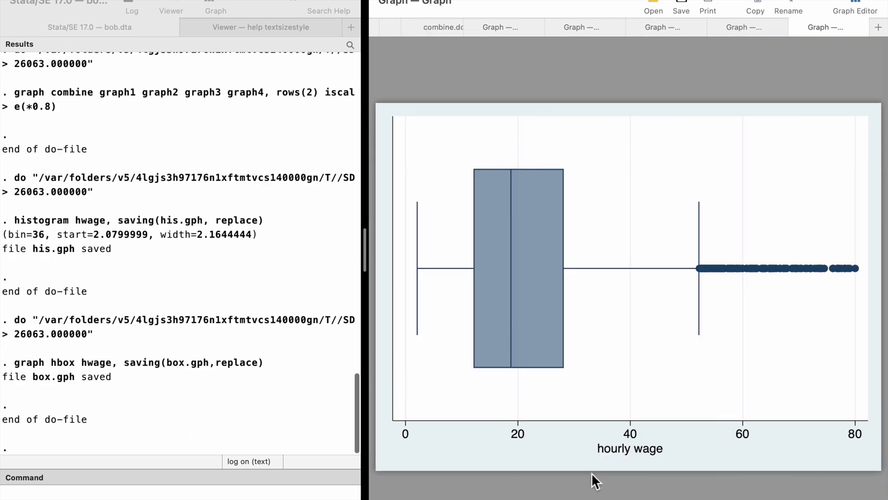
pyautogui.click(447, 30)
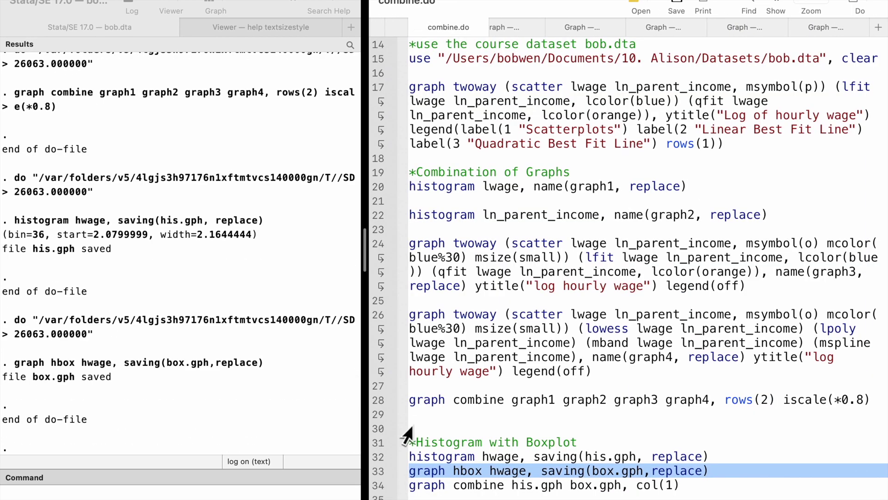
pyautogui.click(380, 486)
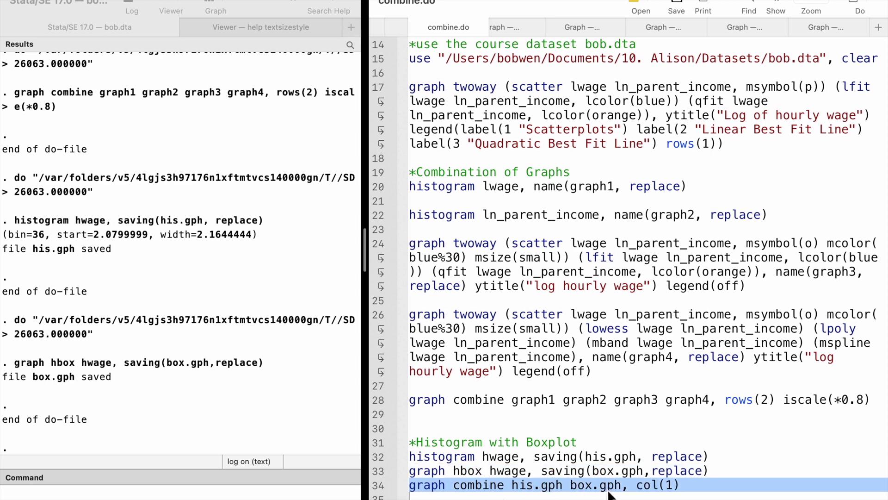
pyautogui.press('super+shift+d')
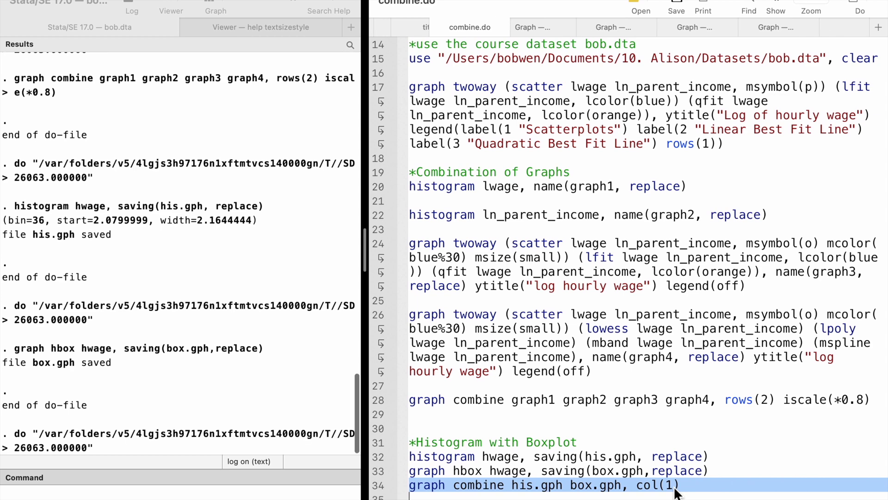